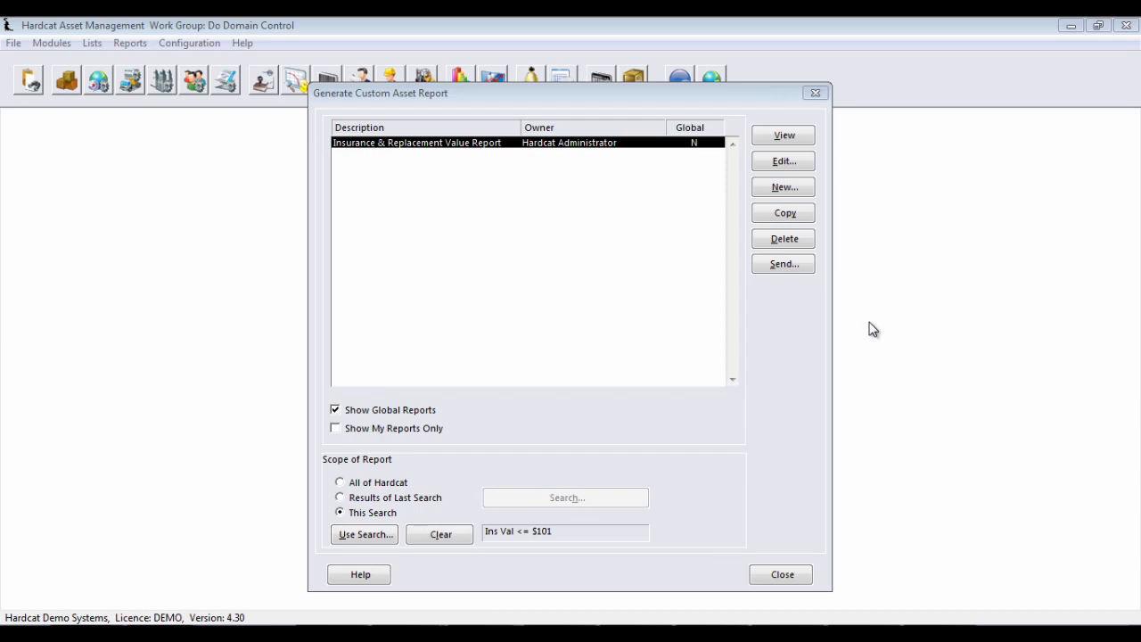
Create a new custom asset report named "Asset by Location", keeping Assets as its report type
click(785, 186)
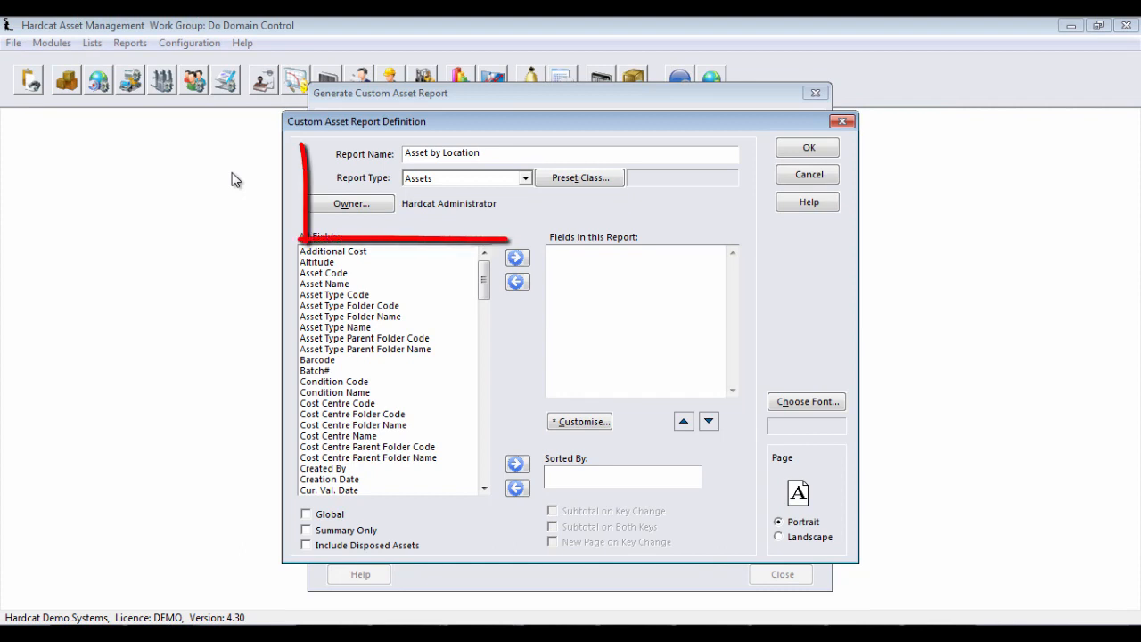
click(524, 178)
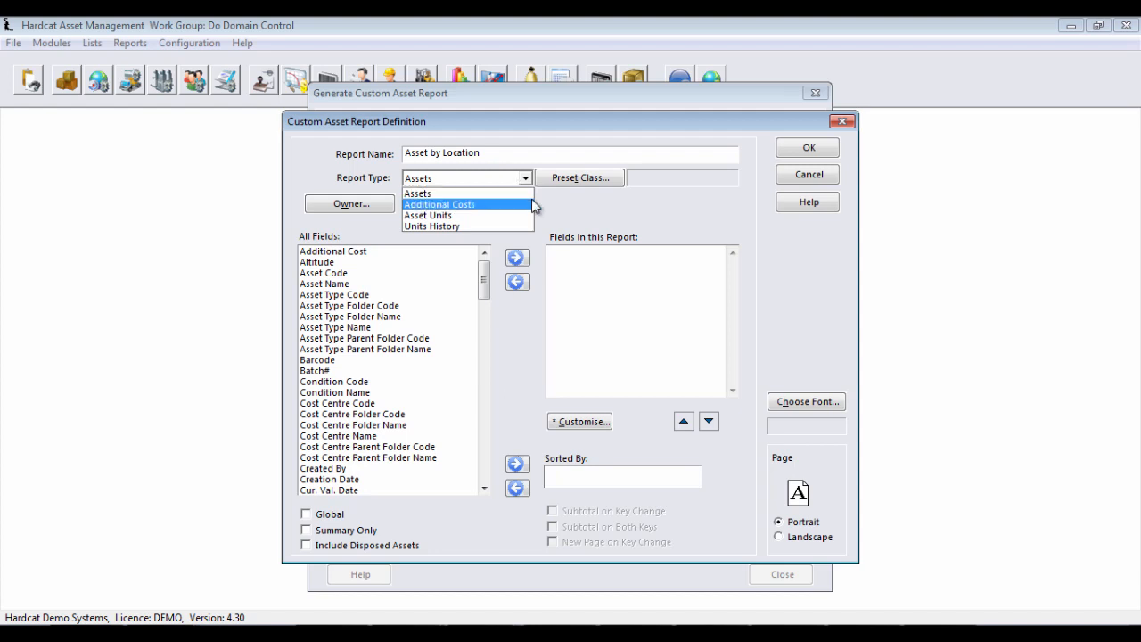
click(586, 219)
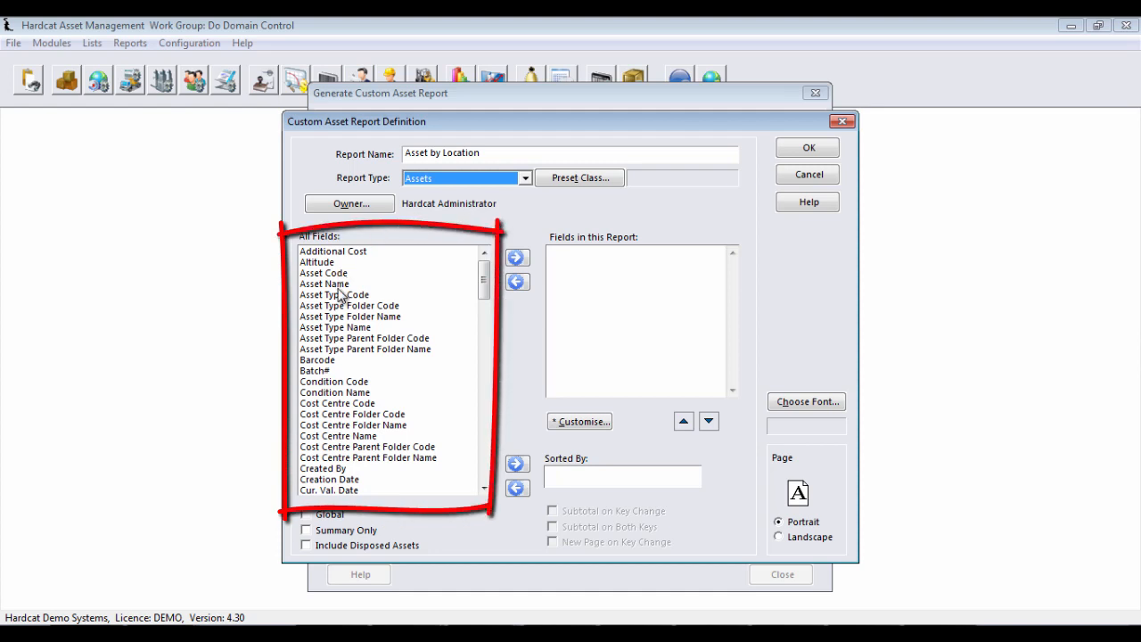
Add Asset Code, Asset Type Code, Asset Type Name, Condition Name and Cost Centre Parent Folder Name to the report's fields
mouse_move(485, 282)
mouse_down()
mouse_move(486, 332)
mouse_move(481, 275)
mouse_up()
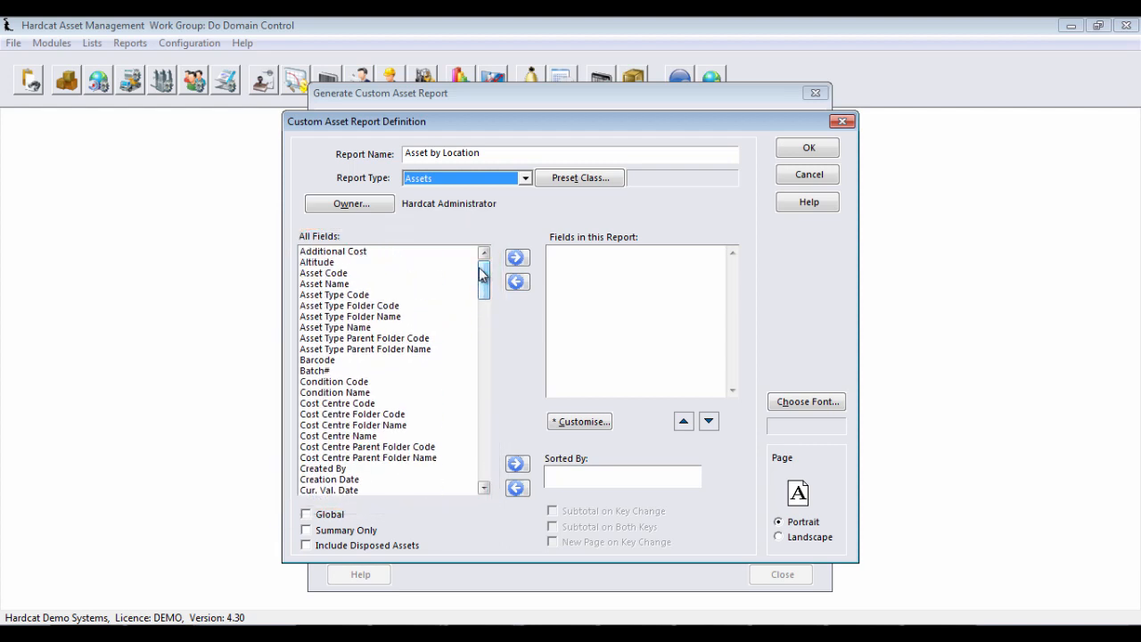
double_click(330, 274)
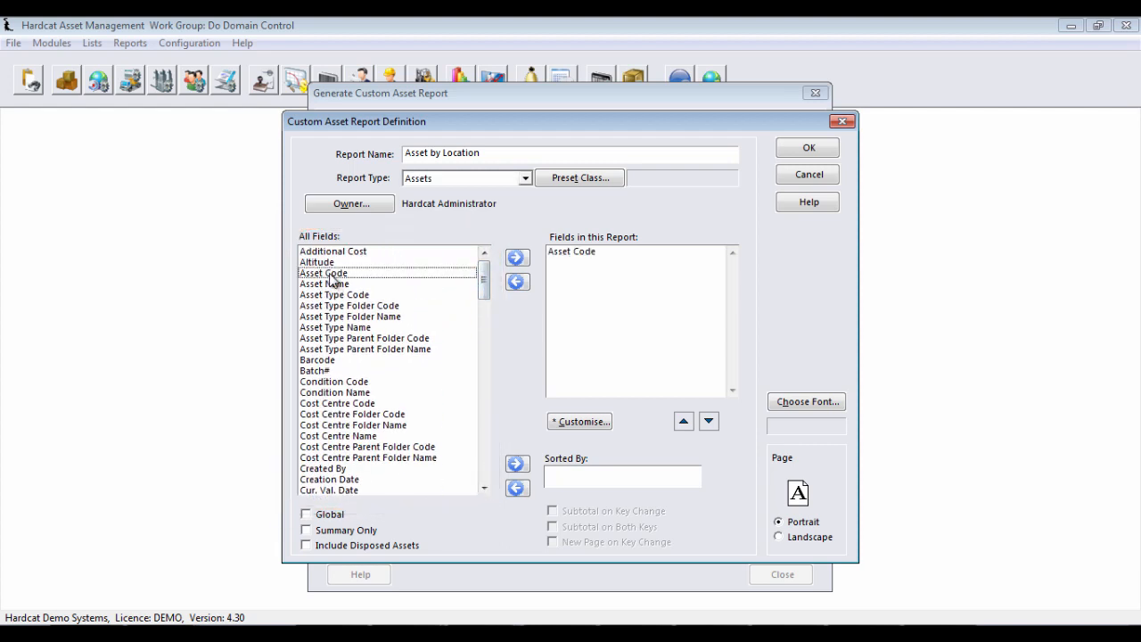
click(330, 274)
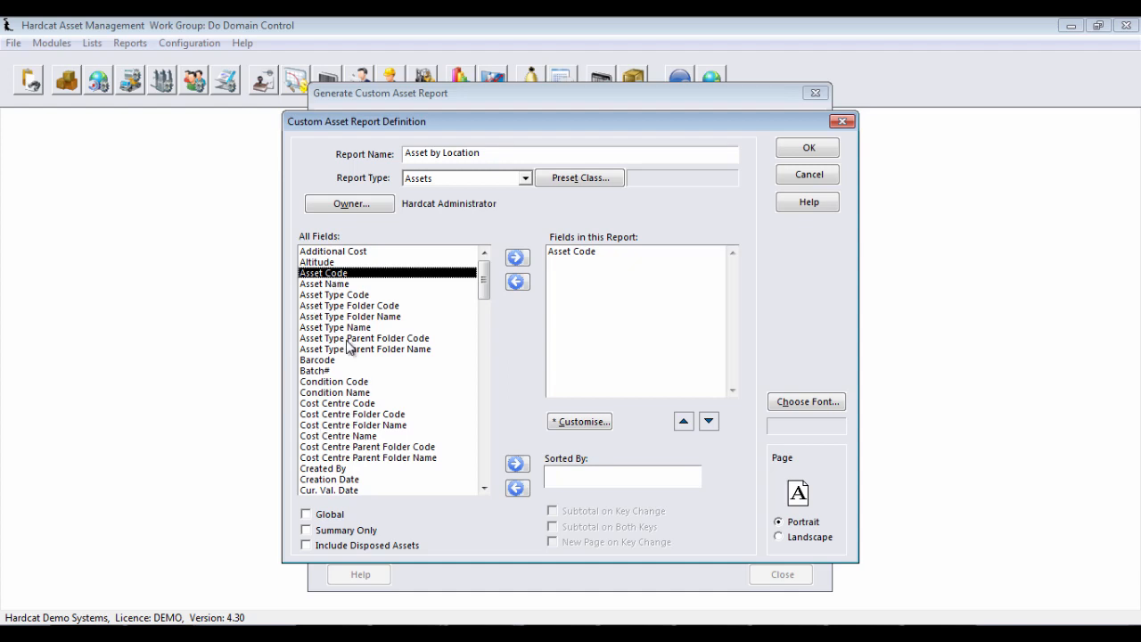
click(343, 295)
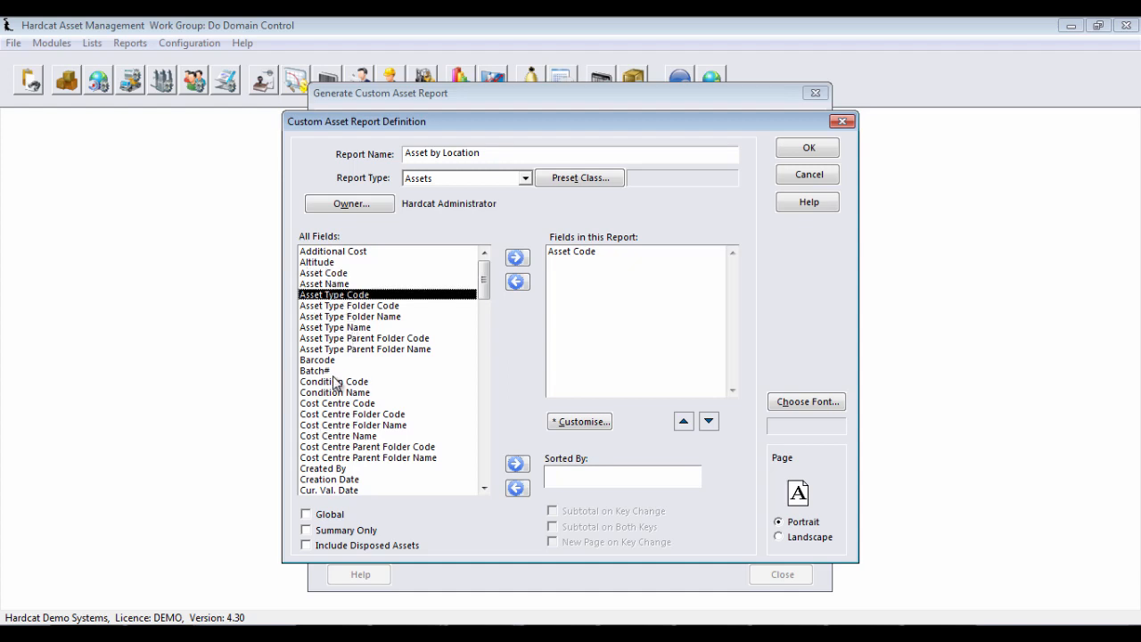
ctrl+click(346, 330)
ctrl+click(323, 393)
ctrl+click(326, 458)
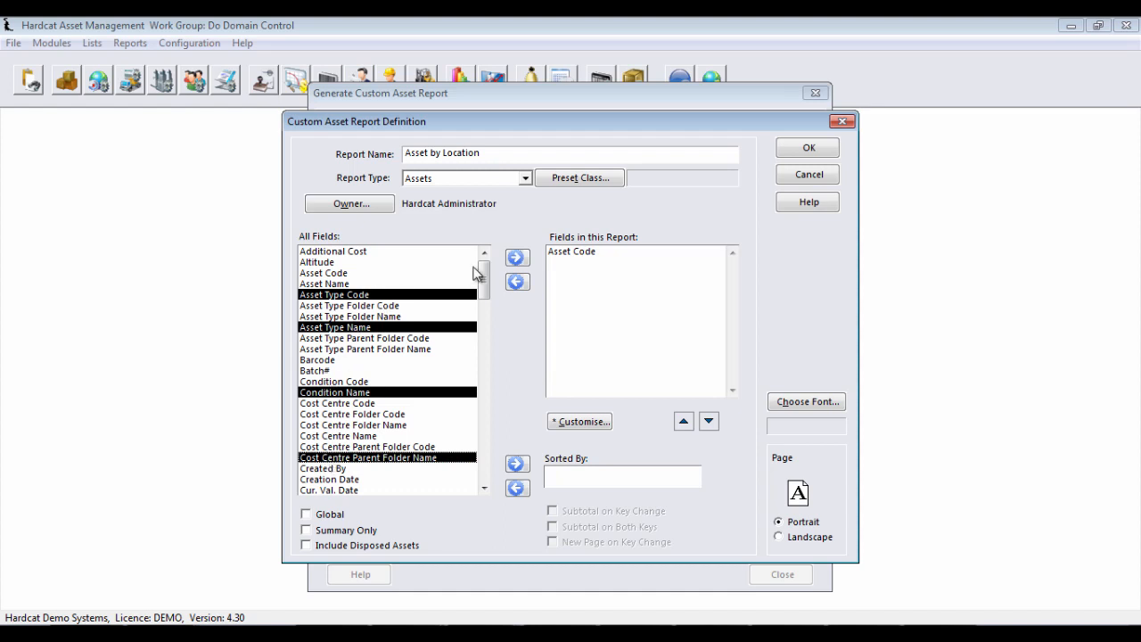
click(518, 261)
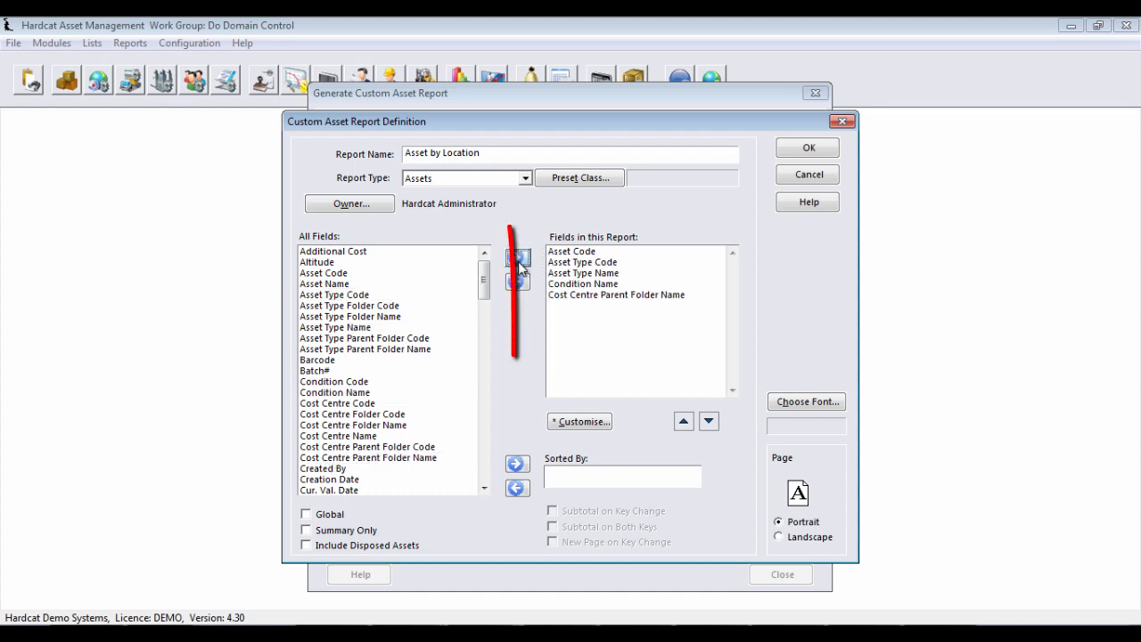
Move Asset Type Name one place up in the report's field order and back down again
click(580, 275)
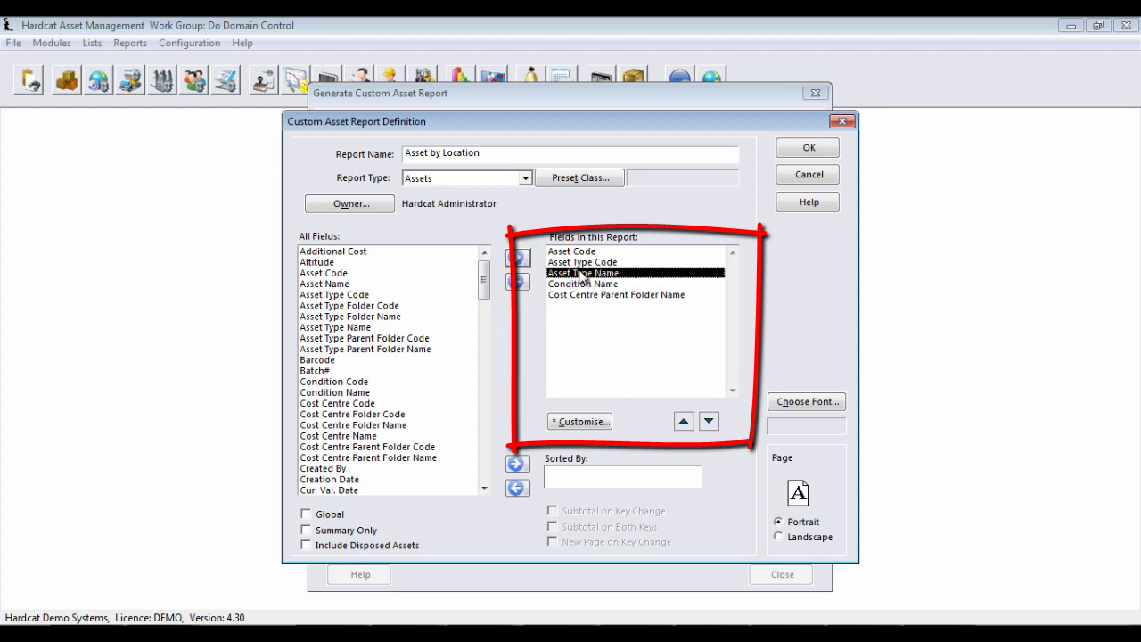
click(684, 423)
click(709, 422)
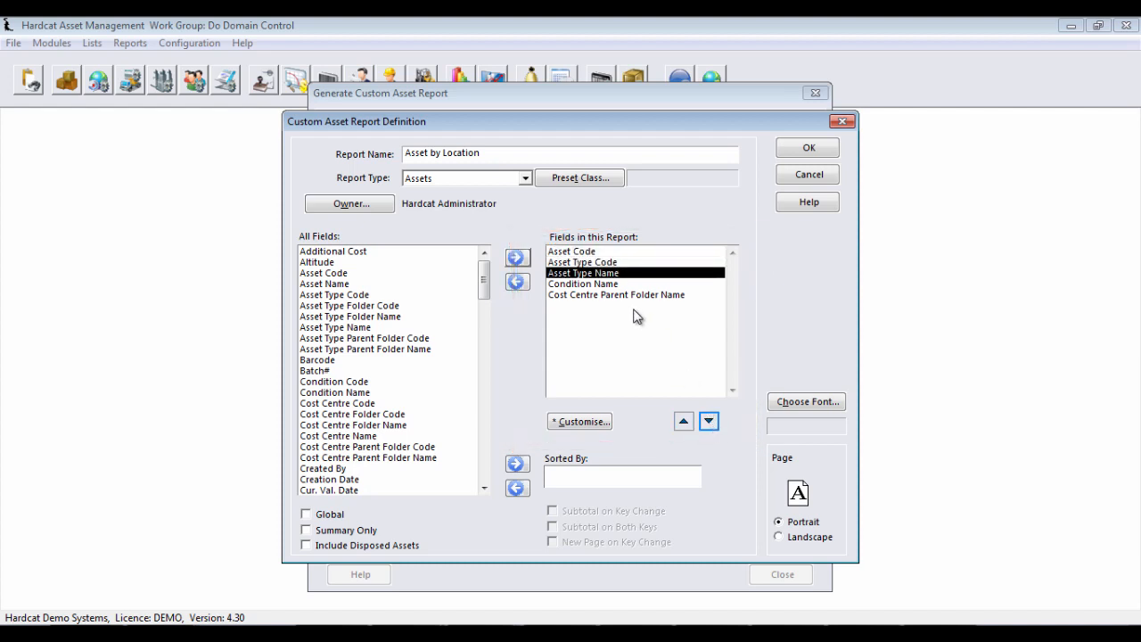
Create a new font for the report's Asset Code column, accepting the proposed code and entering the description "Green"
click(584, 253)
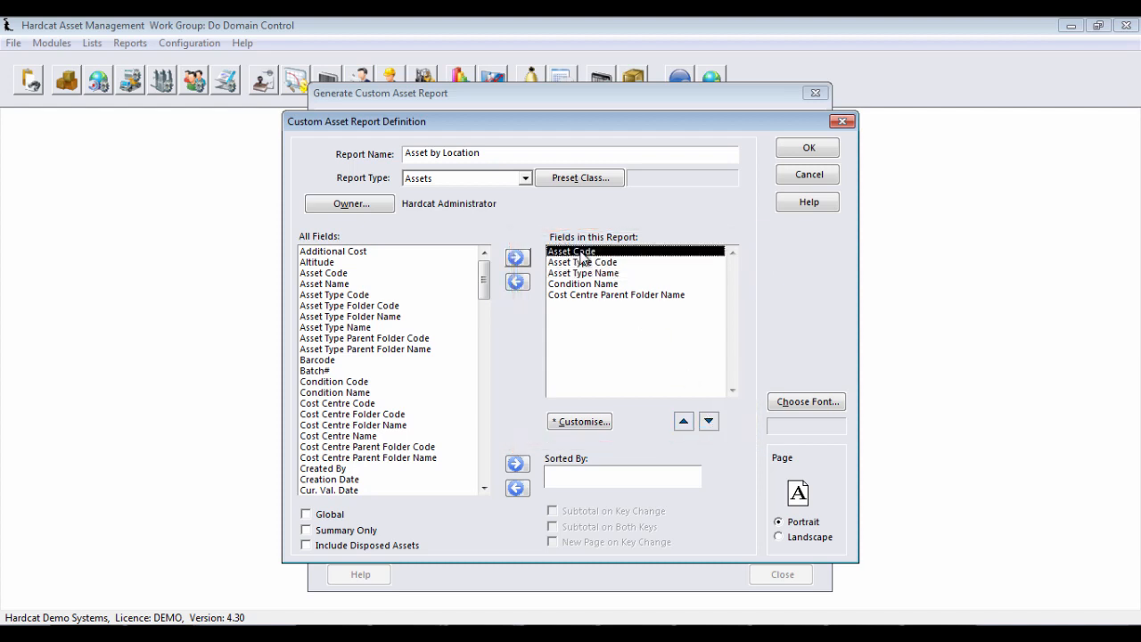
double_click(584, 254)
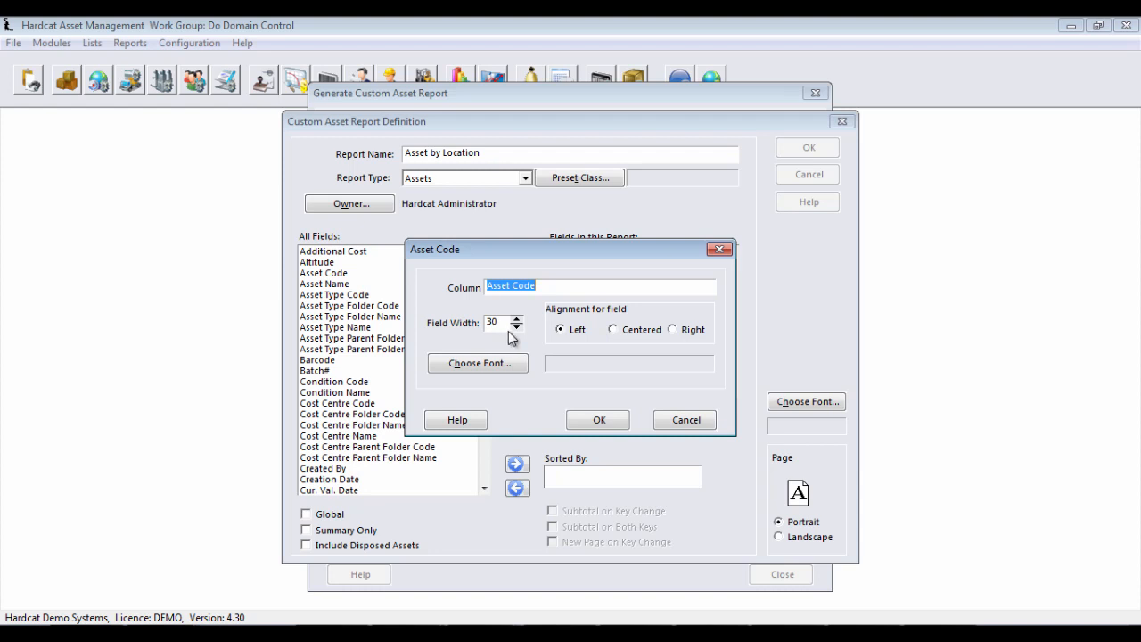
click(496, 370)
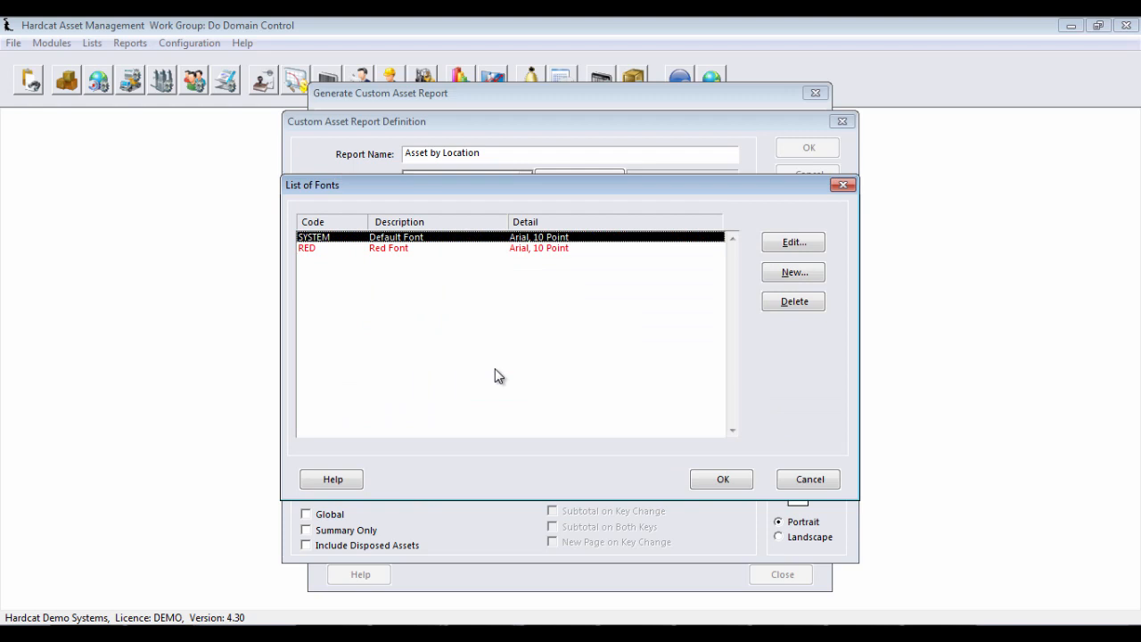
click(790, 274)
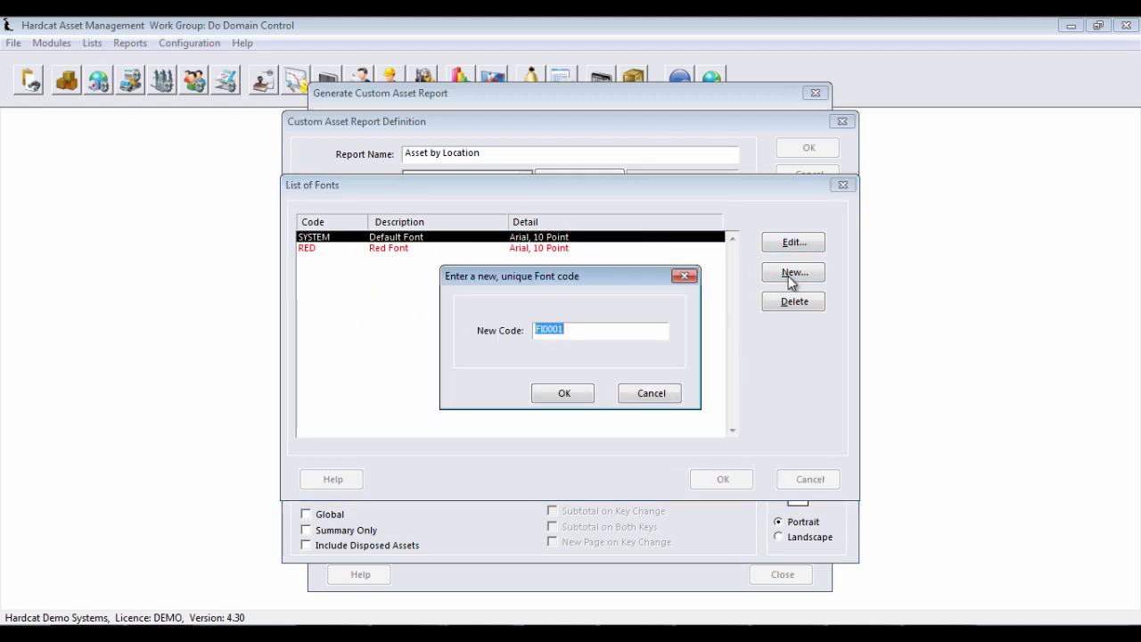
click(578, 394)
click(568, 287)
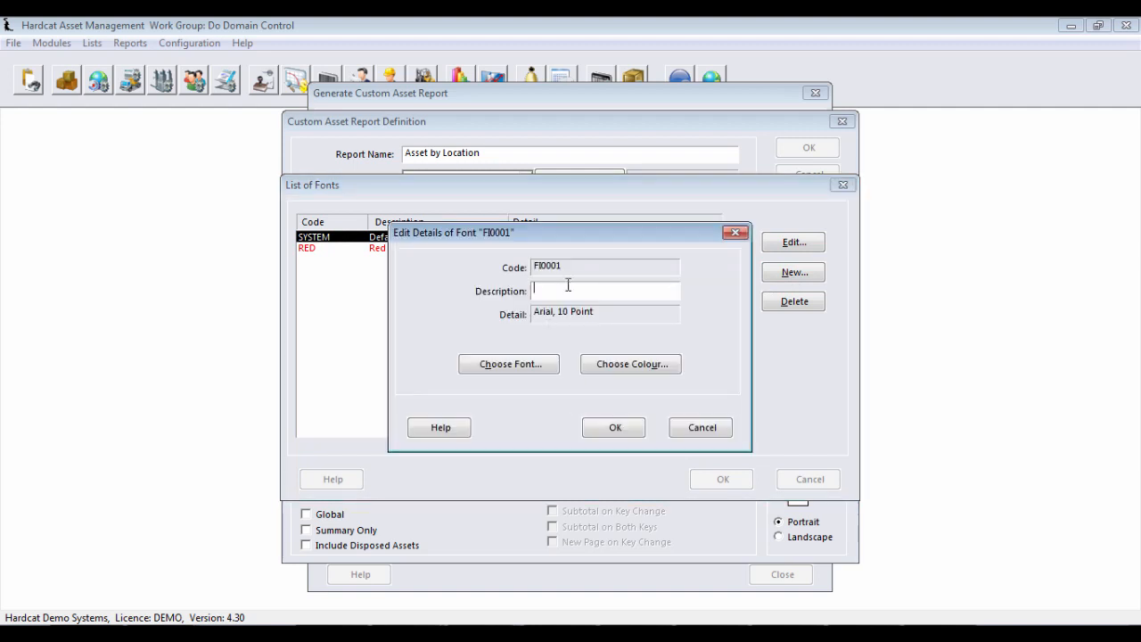
text(Green)
Set the new font's colour to bright green and apply it to the Asset Code column
click(625, 366)
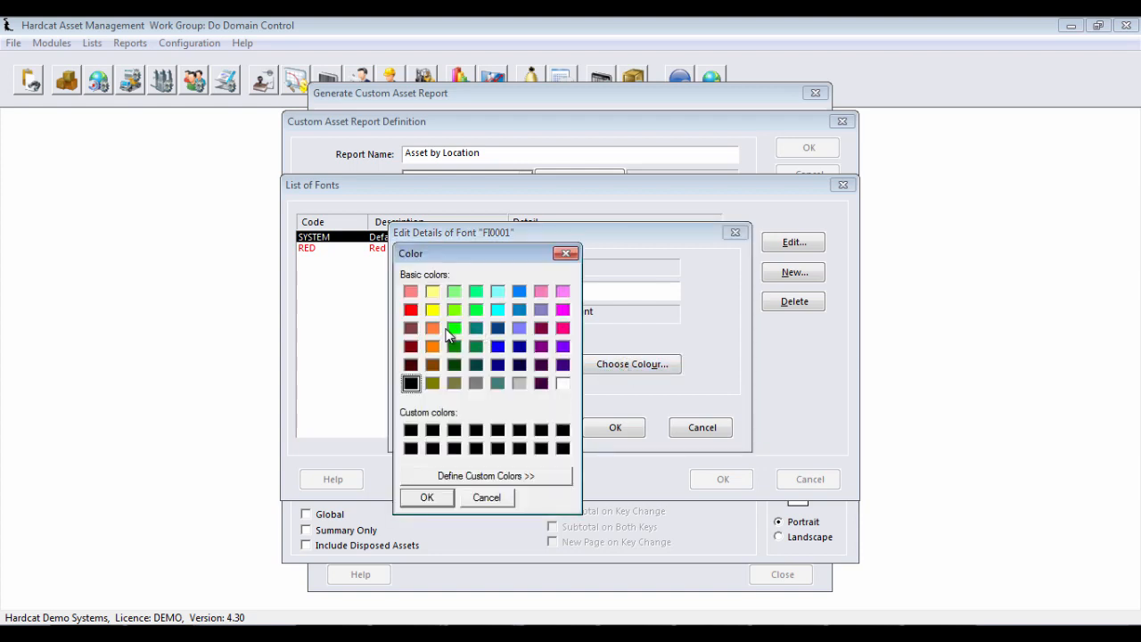
click(454, 328)
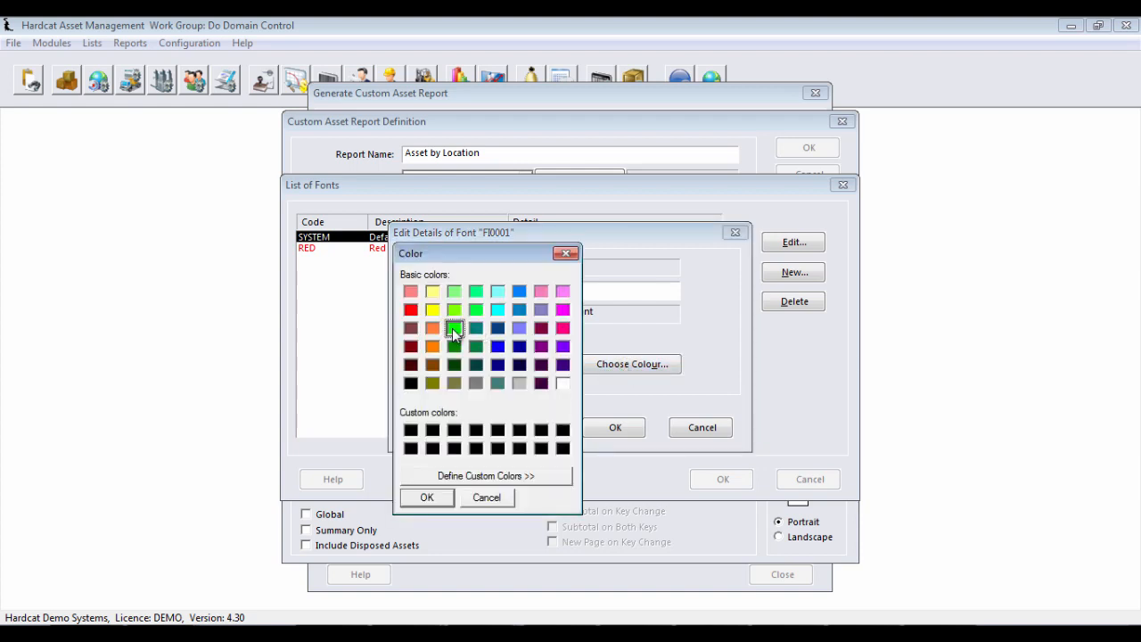
click(629, 429)
click(705, 486)
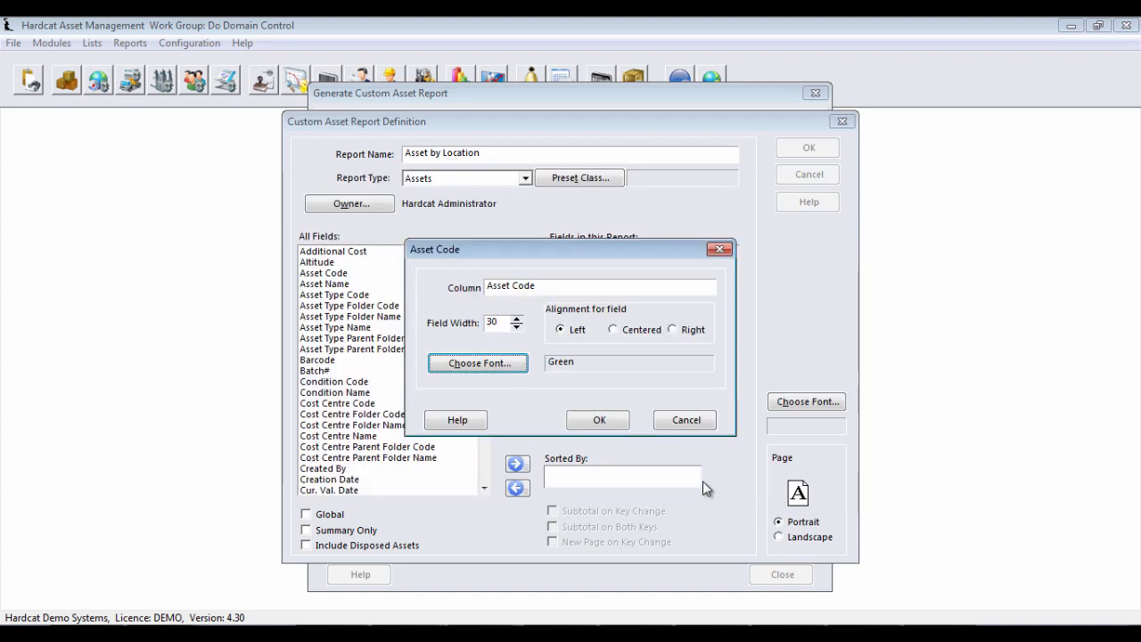
click(588, 417)
click(606, 253)
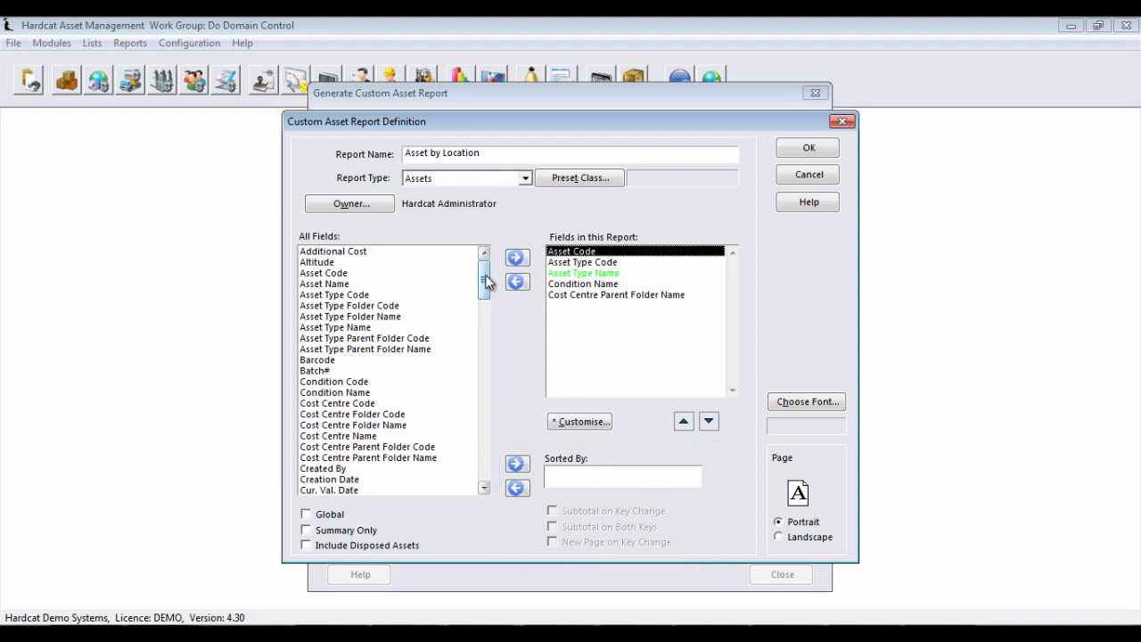
Sort the report by Location Name and enable Subtotal on Key Change
drag(484, 284, 484, 364)
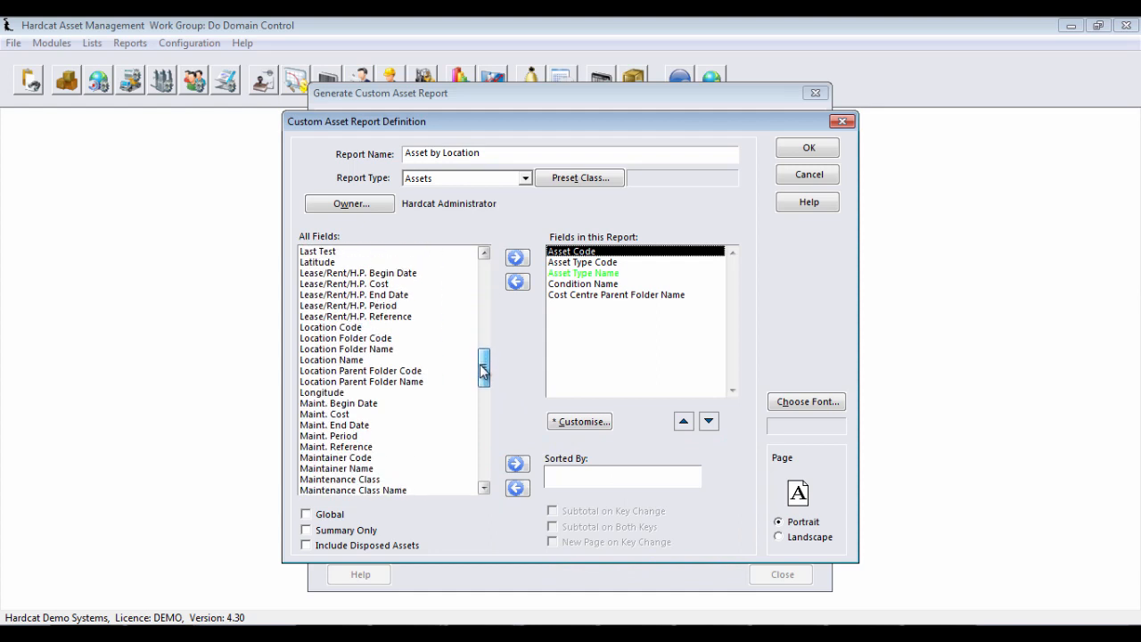
click(434, 360)
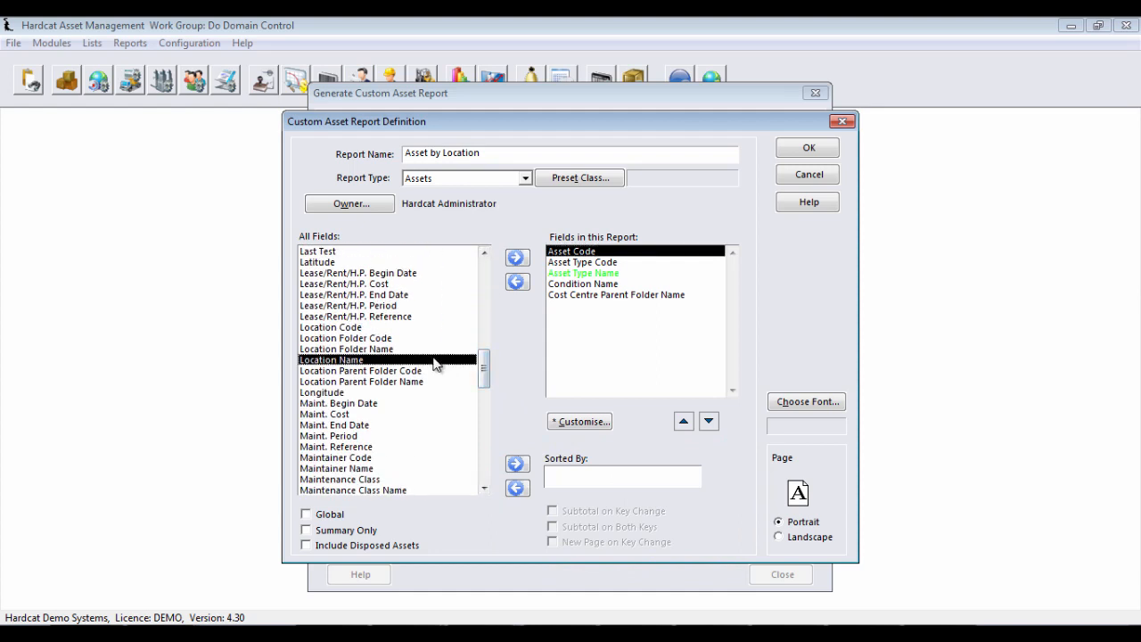
click(517, 463)
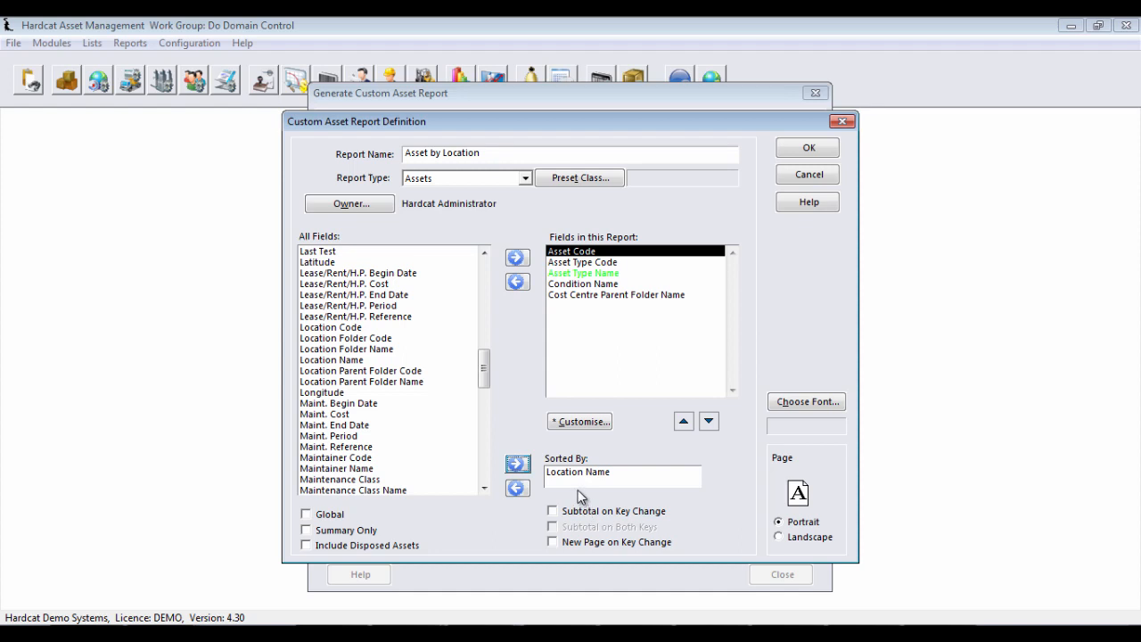
click(578, 512)
Add Asset Type Name as the second sort key and enable Subtotal on Both Keys
drag(483, 381, 483, 285)
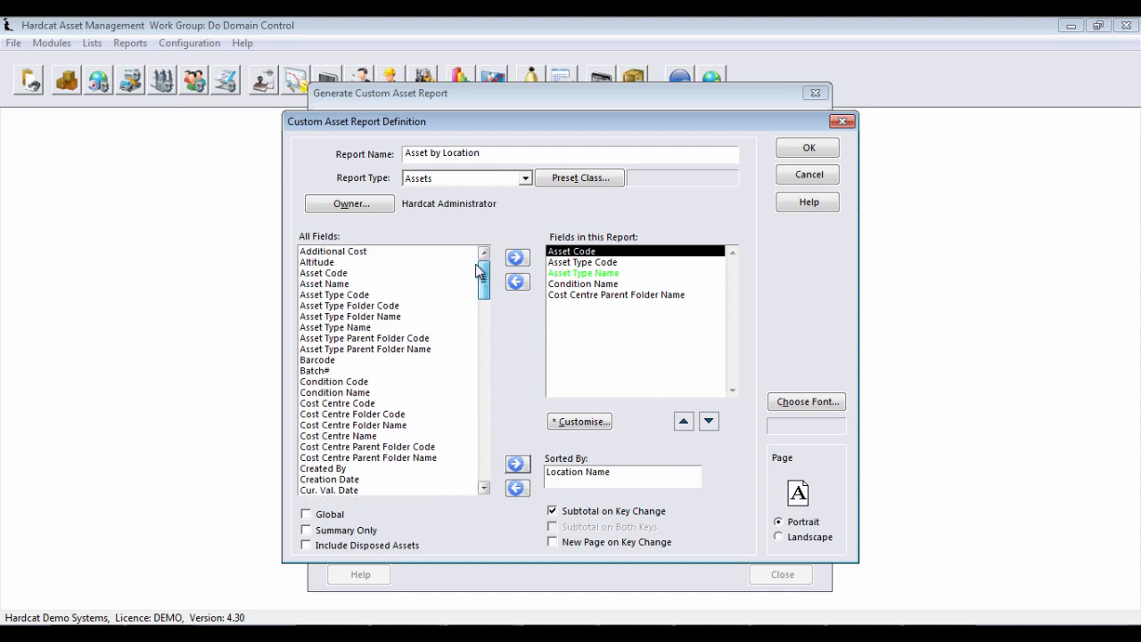
click(378, 328)
click(516, 464)
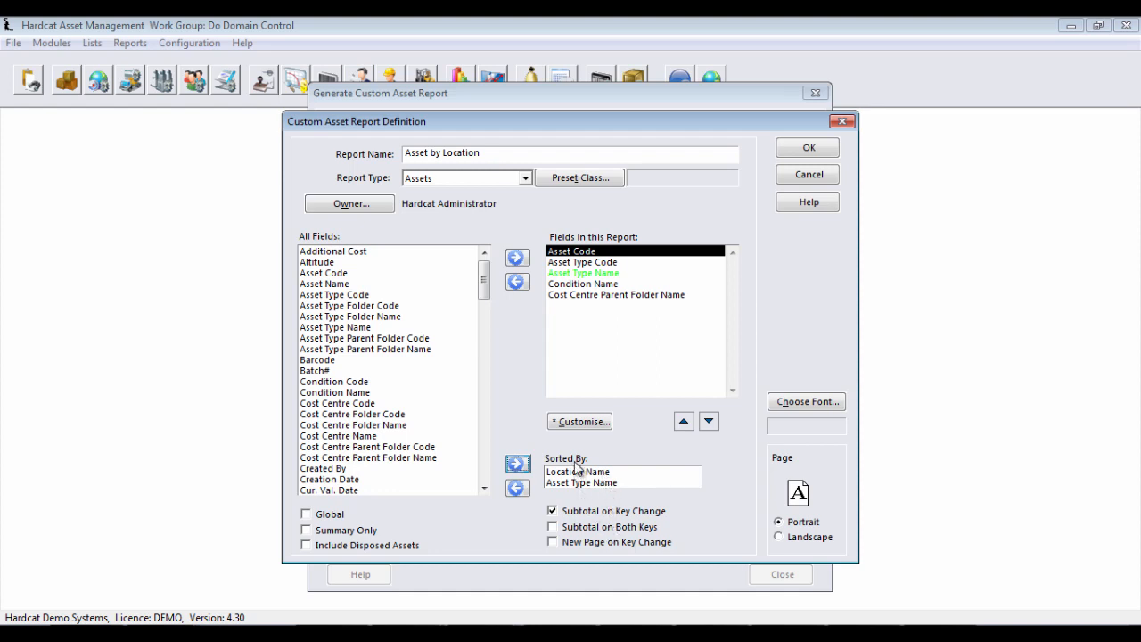
click(578, 532)
Enable New Page on Key Change, Global, Summary Only and Include Disposed Assets, and try to save the report definition
click(340, 522)
click(411, 546)
click(800, 150)
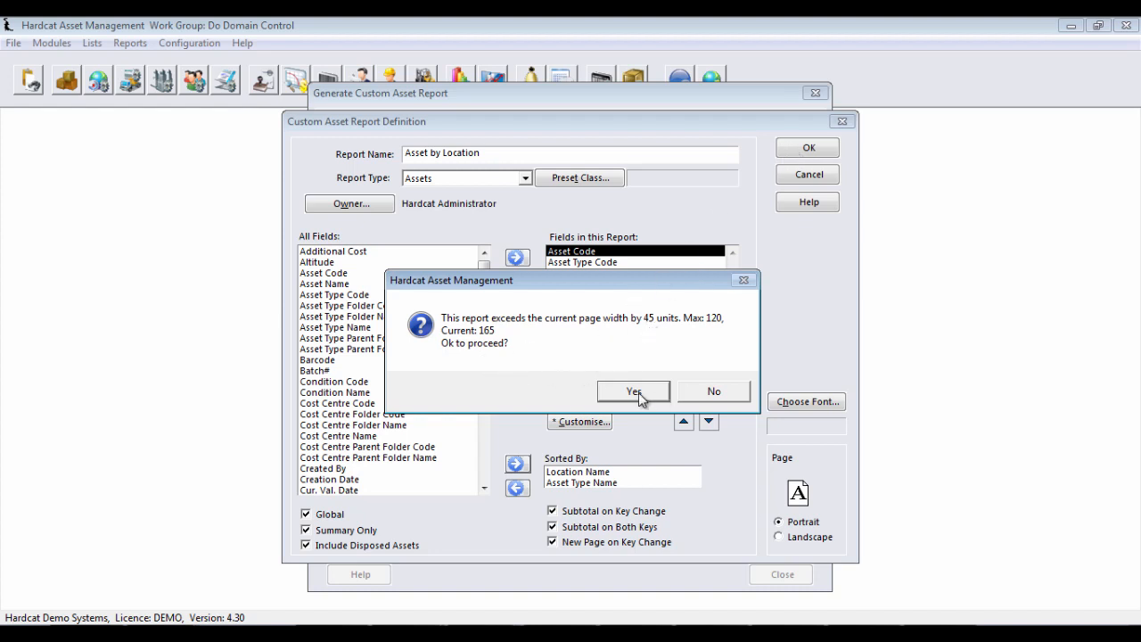
click(731, 395)
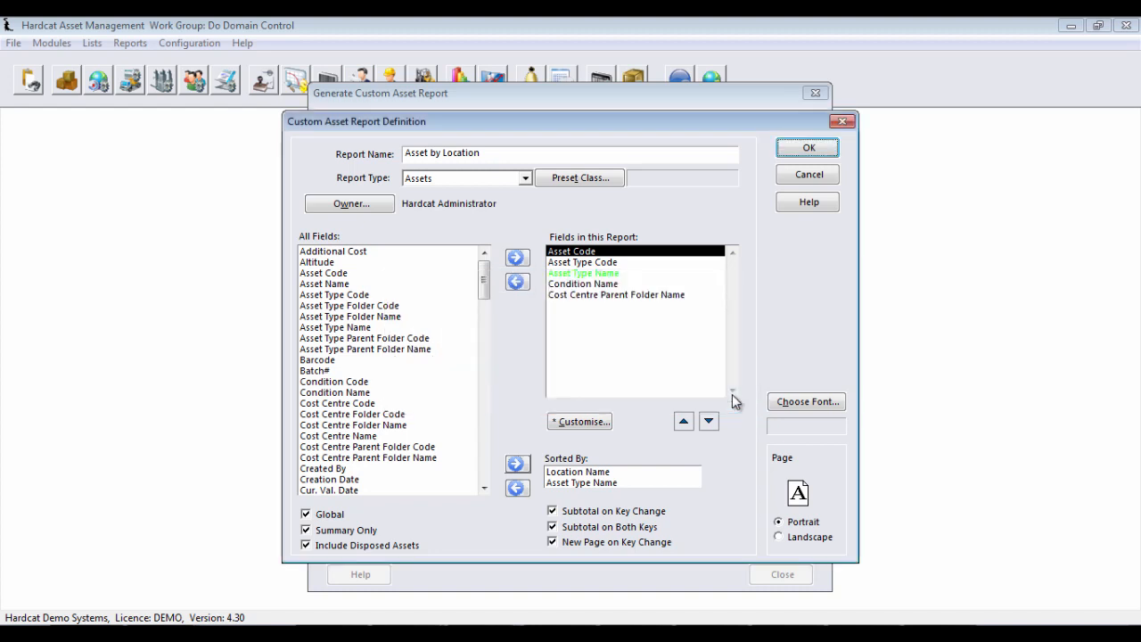
Set the report's page orientation to Landscape and try to save the definition
click(790, 536)
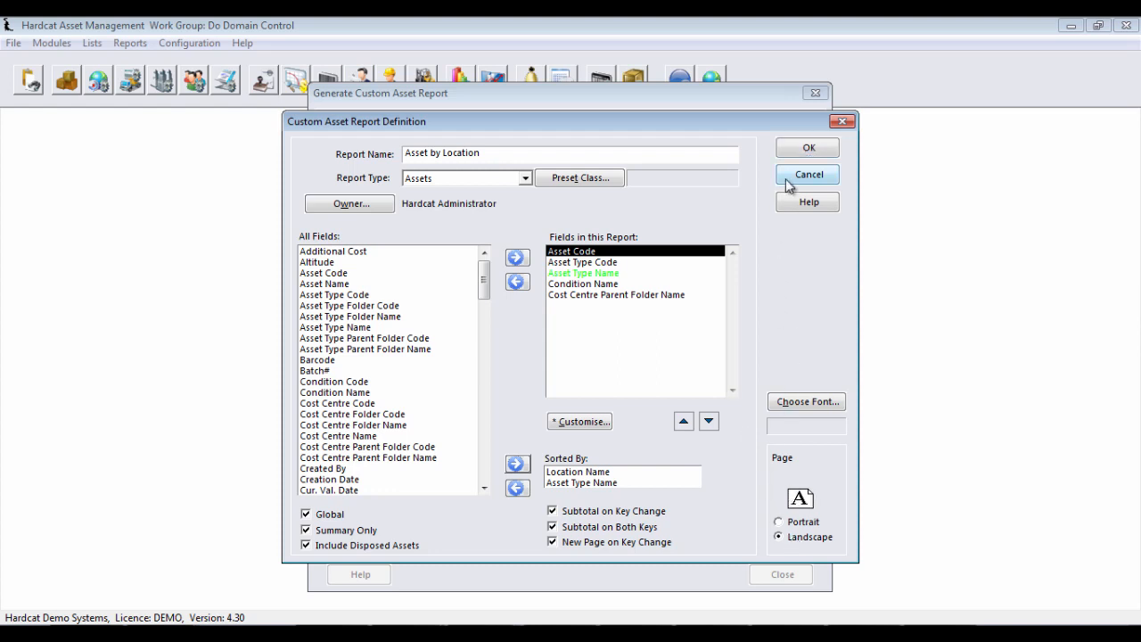
click(787, 150)
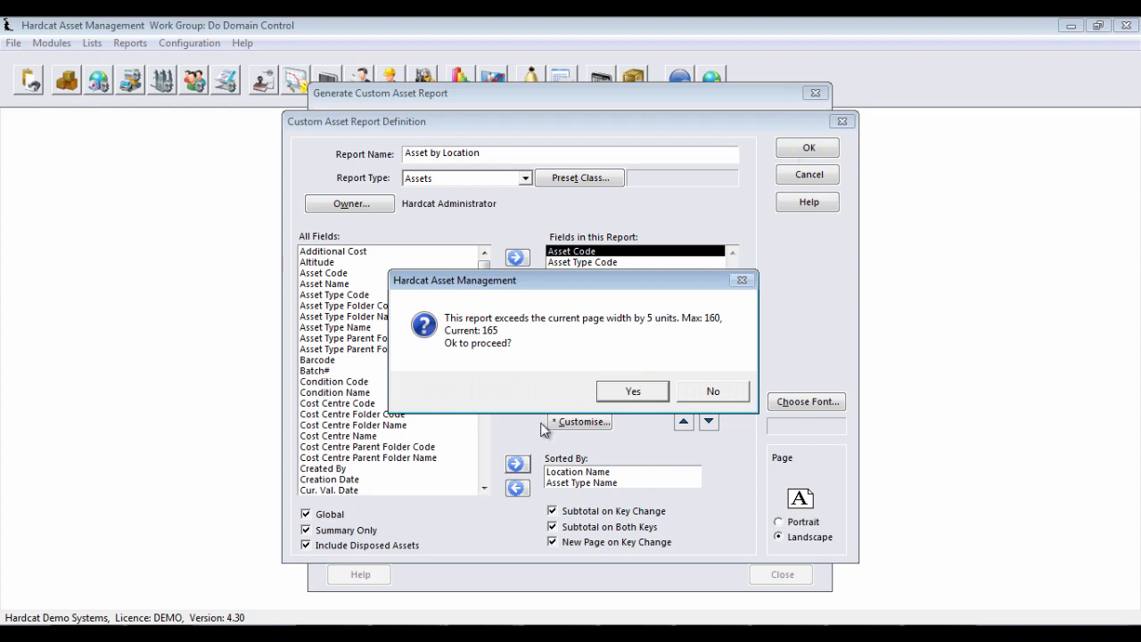
click(709, 389)
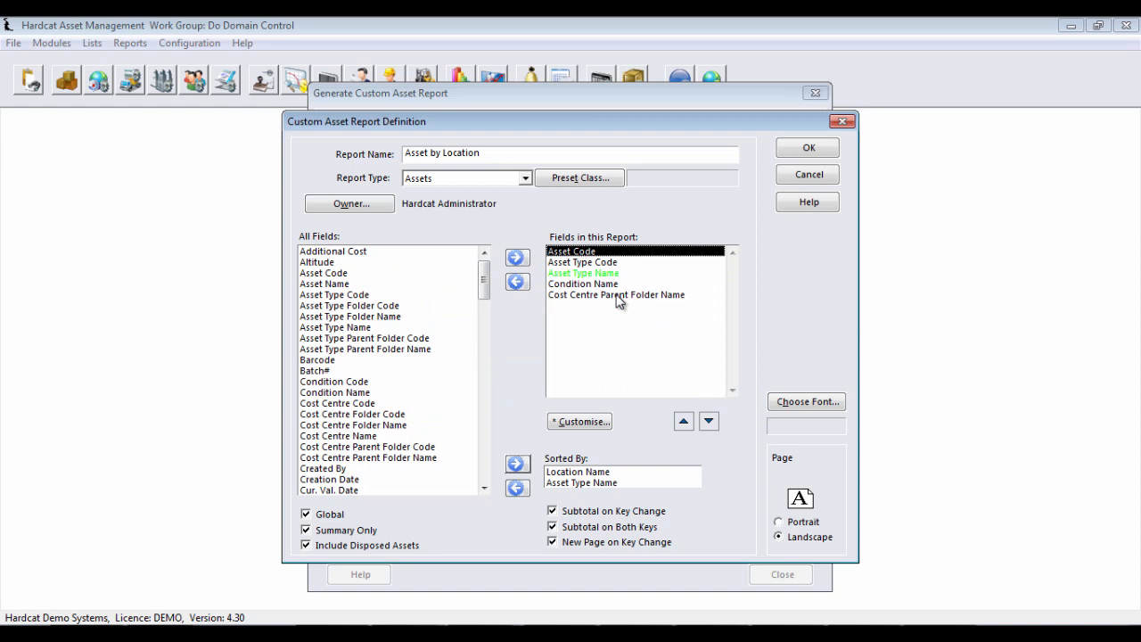
Set the field width of the report's Asset Code column to 12
double_click(589, 252)
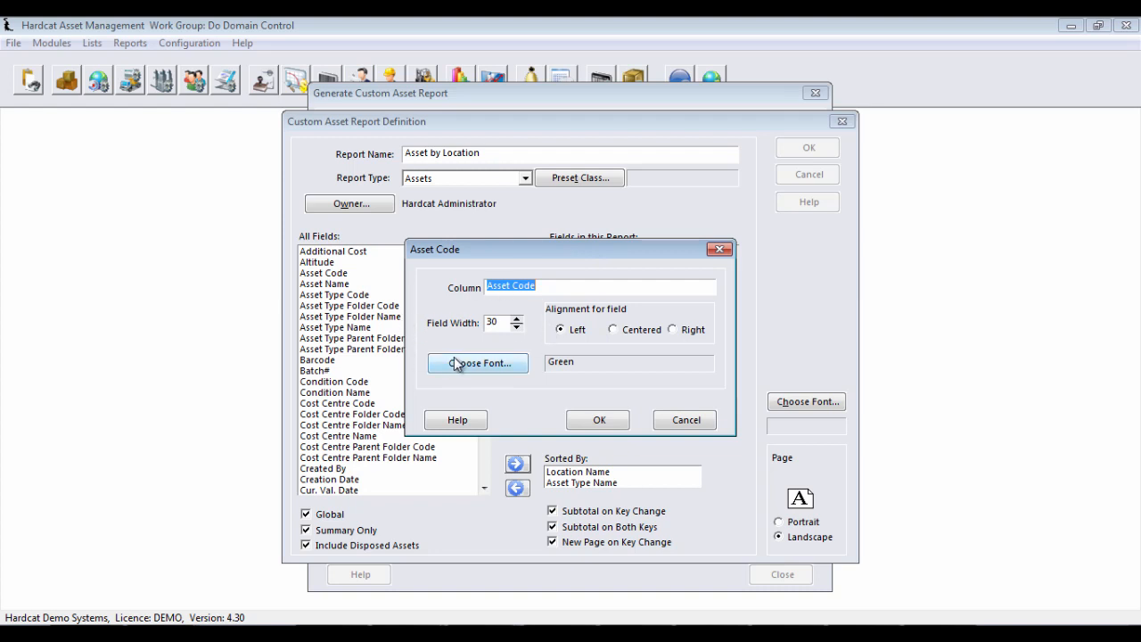
click(504, 322)
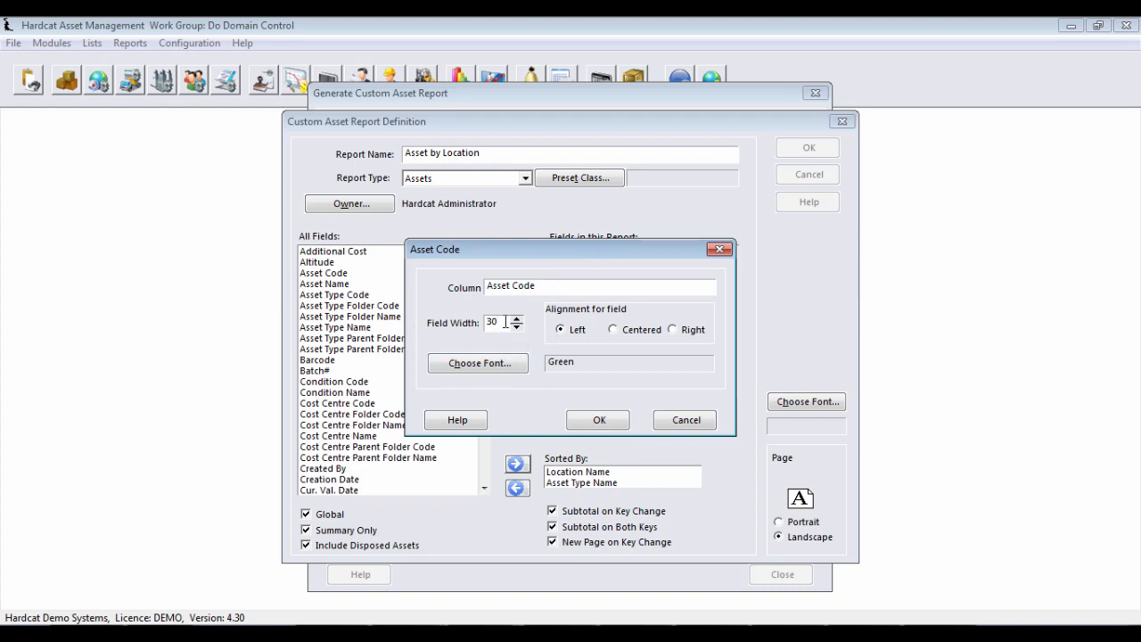
key(BackSpace)
key(BackSpace)
text(12)
click(602, 427)
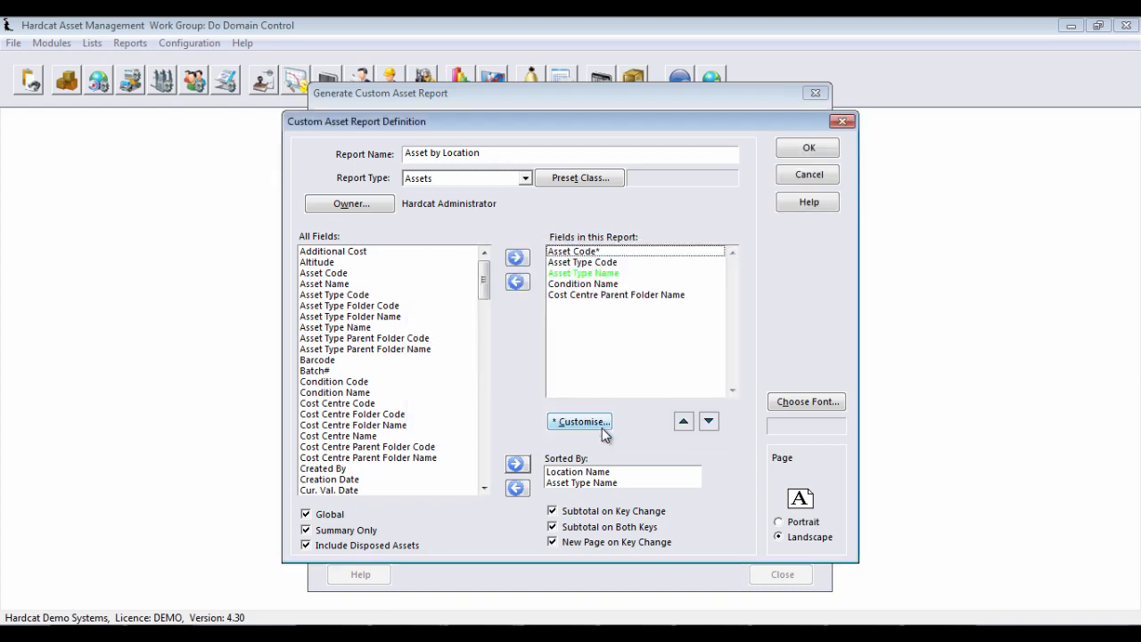
Save the report definition and generate the Asset by Location report for viewing
click(809, 148)
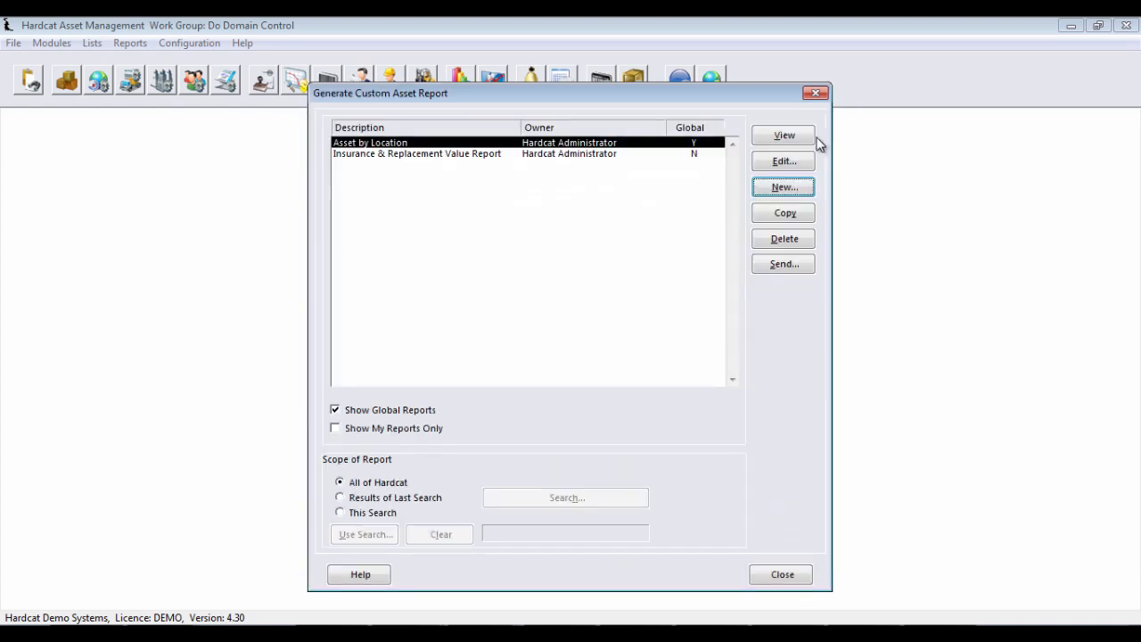
click(806, 139)
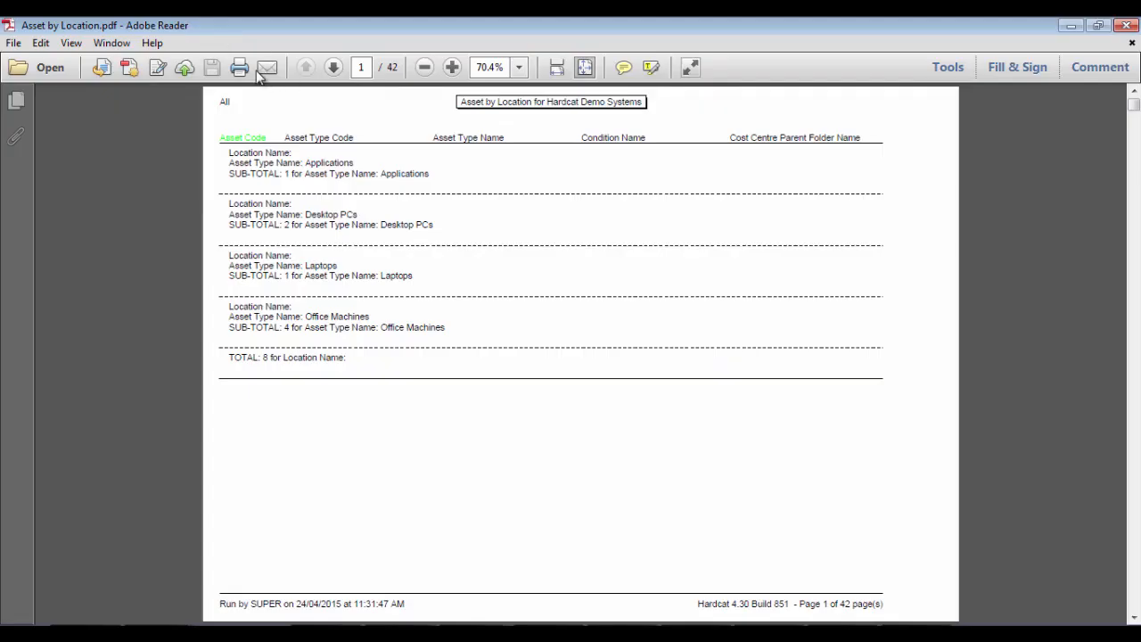
Page forward through the generated Asset by Location report to examine each location's asset type subtotals and totals
click(333, 68)
click(333, 67)
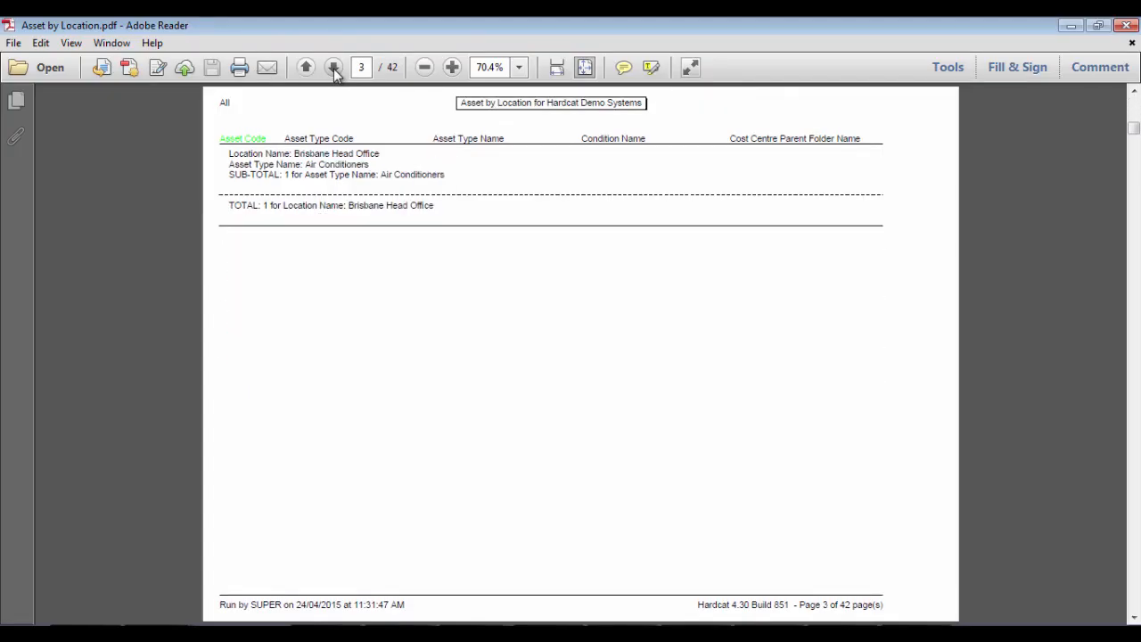
click(333, 68)
click(333, 68)
click(333, 68)
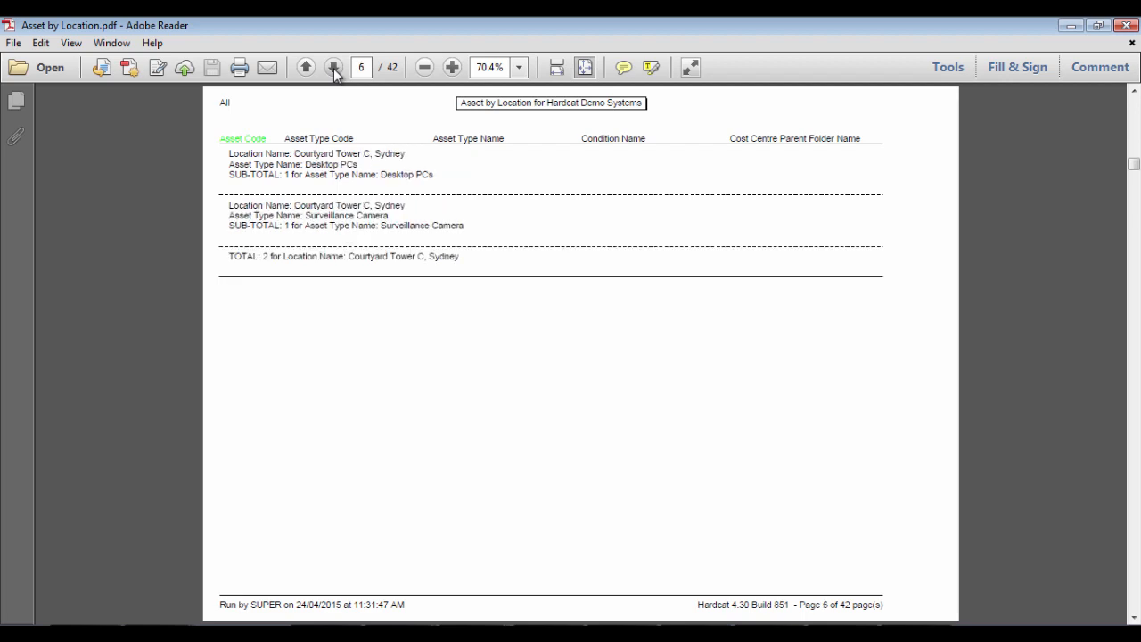
click(333, 67)
click(333, 68)
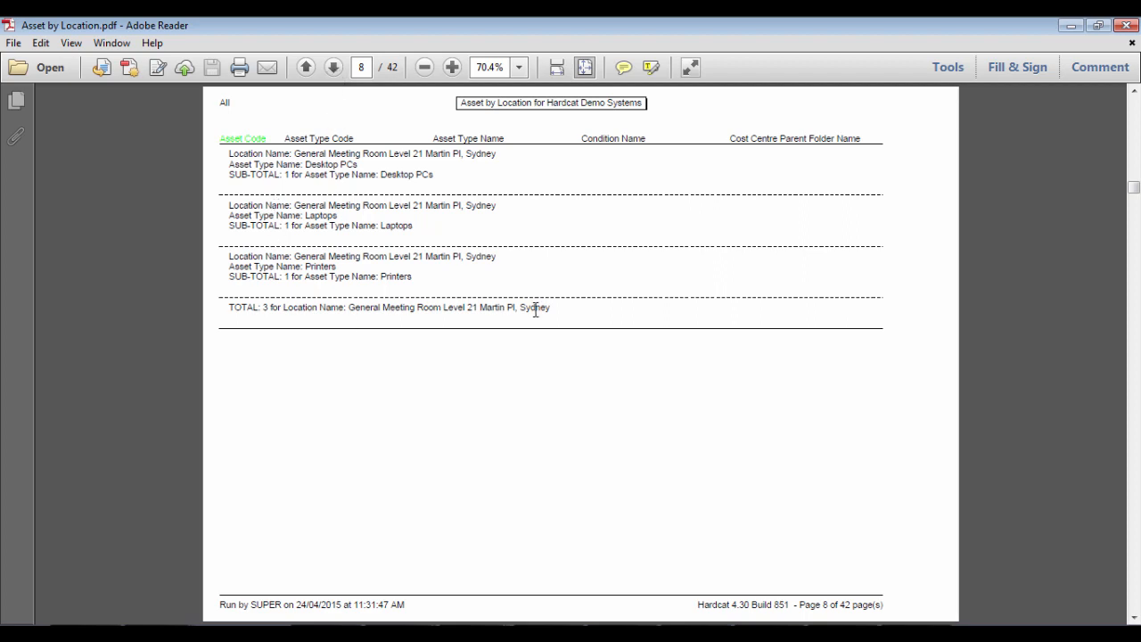
click(334, 68)
click(333, 69)
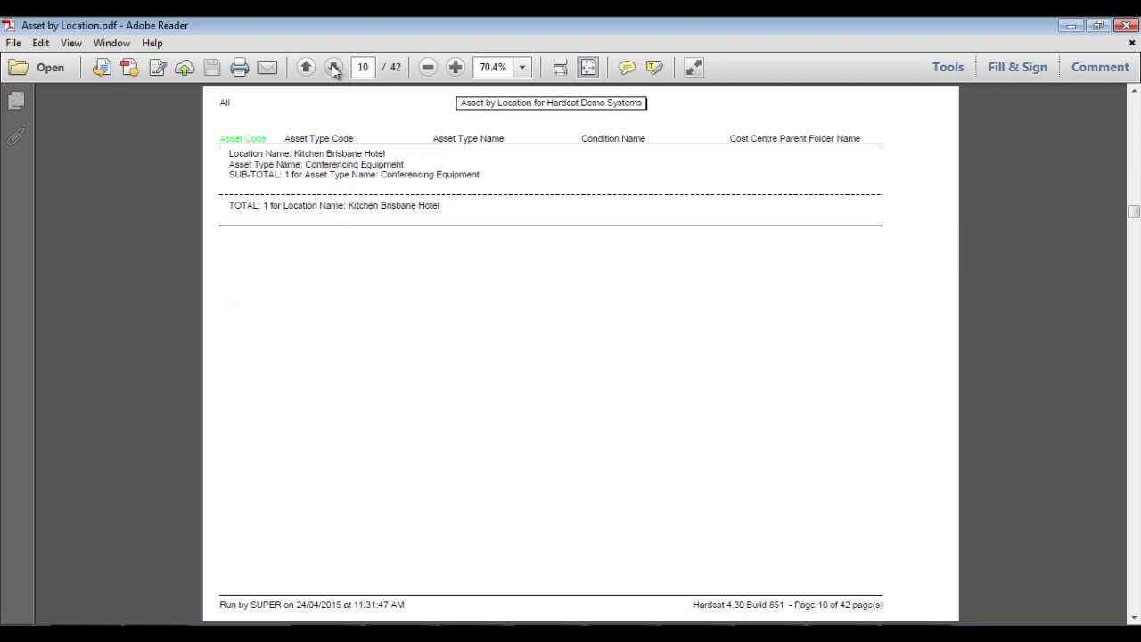
click(333, 69)
click(334, 69)
click(334, 69)
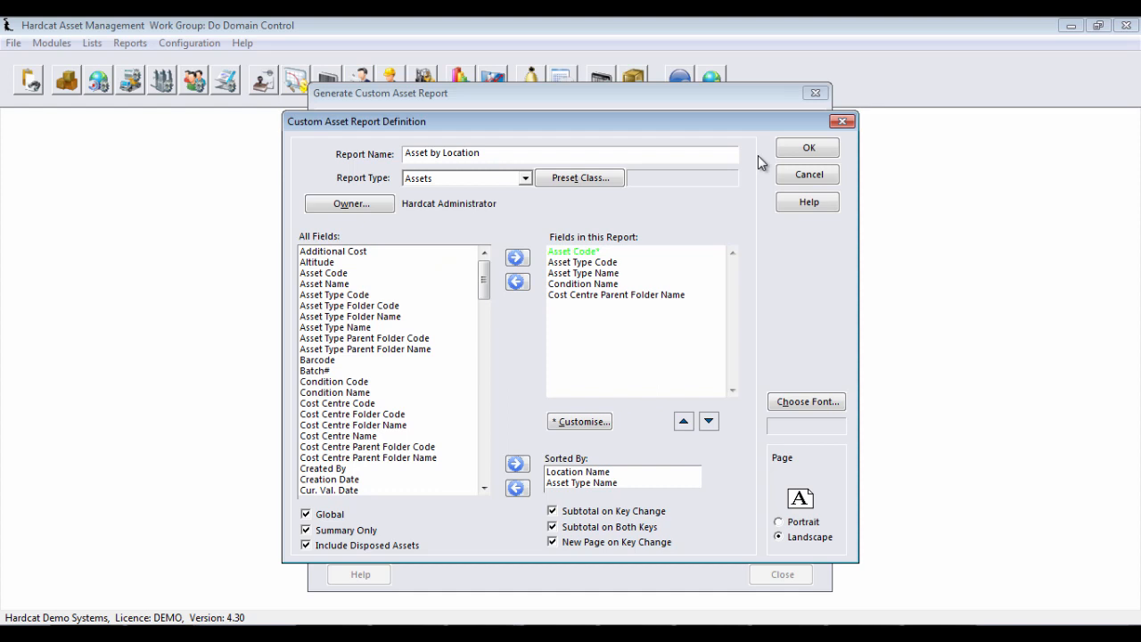
View the online help from the Custom Asset Report Definition dialog and close the help window
click(810, 203)
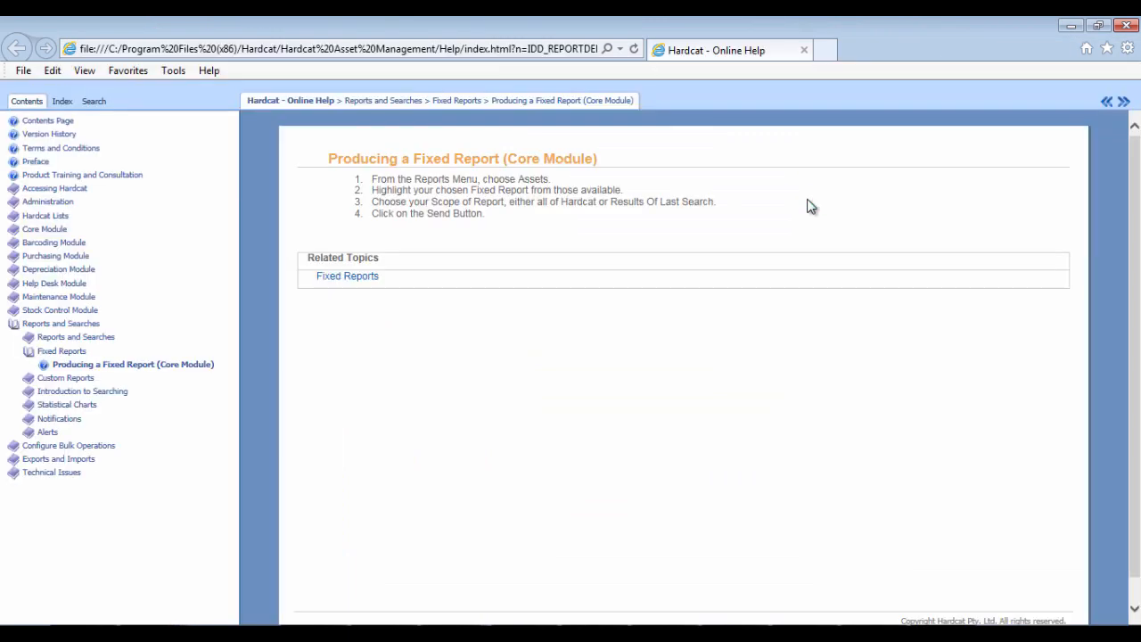
click(1127, 25)
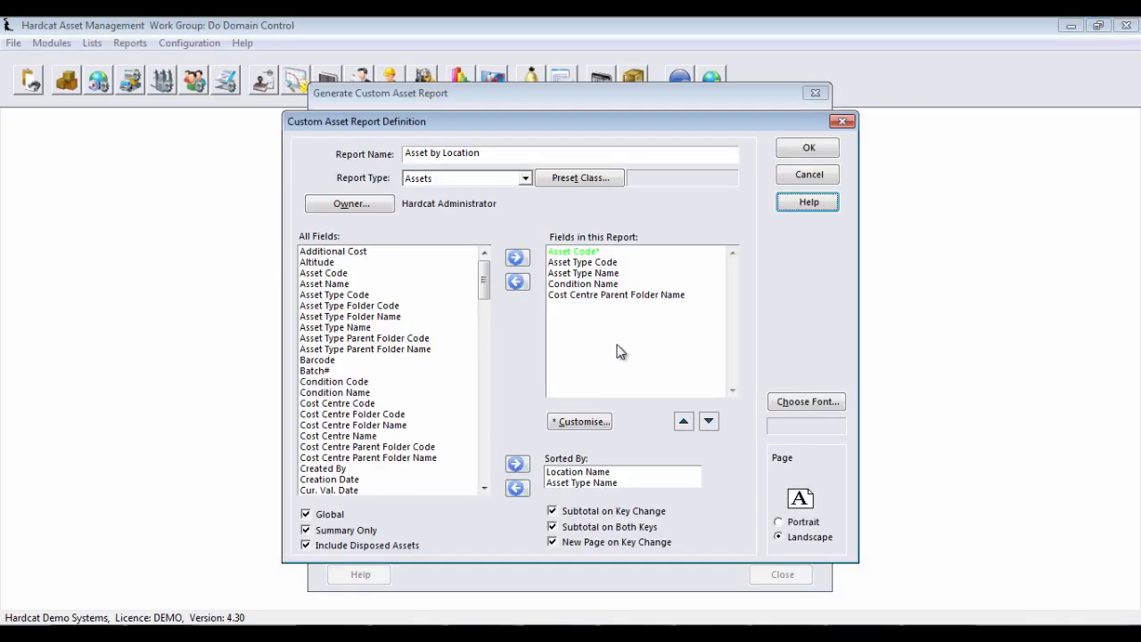